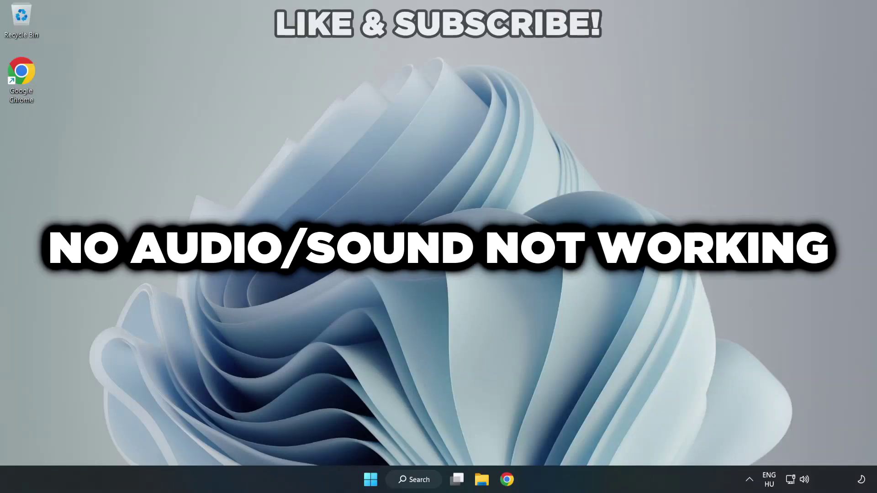
Step: Switch the quick settings sound output from CABLE Input to Speakers (High Definition Audio Device)
click(805, 481)
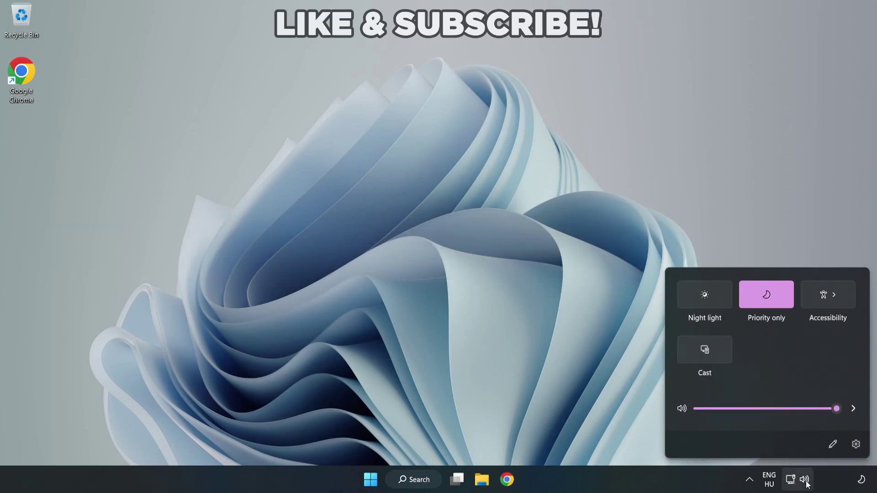
click(852, 411)
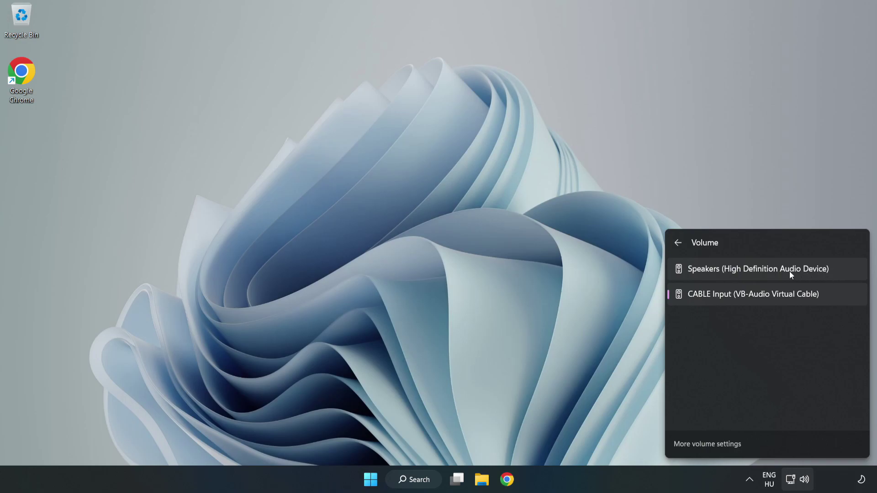
click(845, 270)
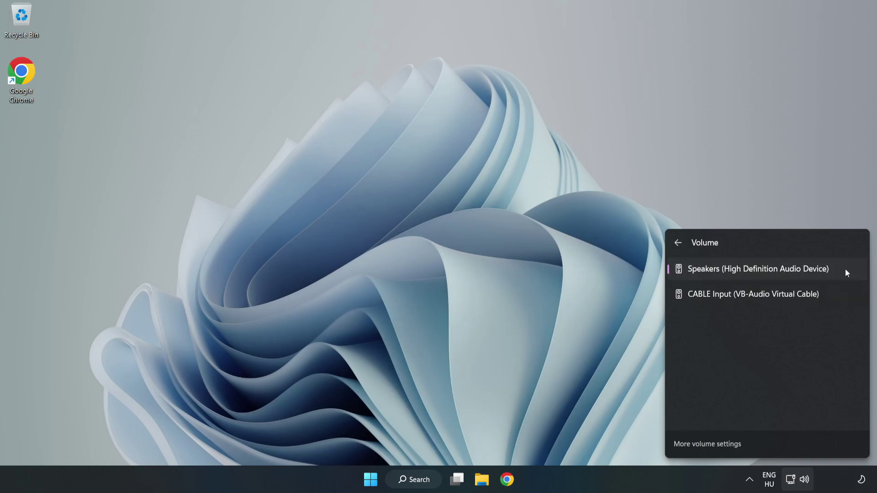
click(425, 235)
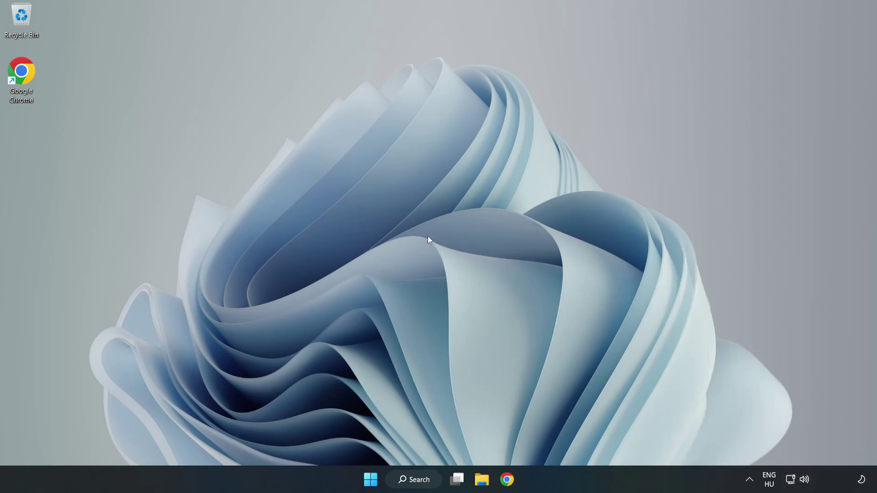
Step: Reset sound devices and app volumes to defaults in the Volume mixer, then close Settings
right_click(804, 481)
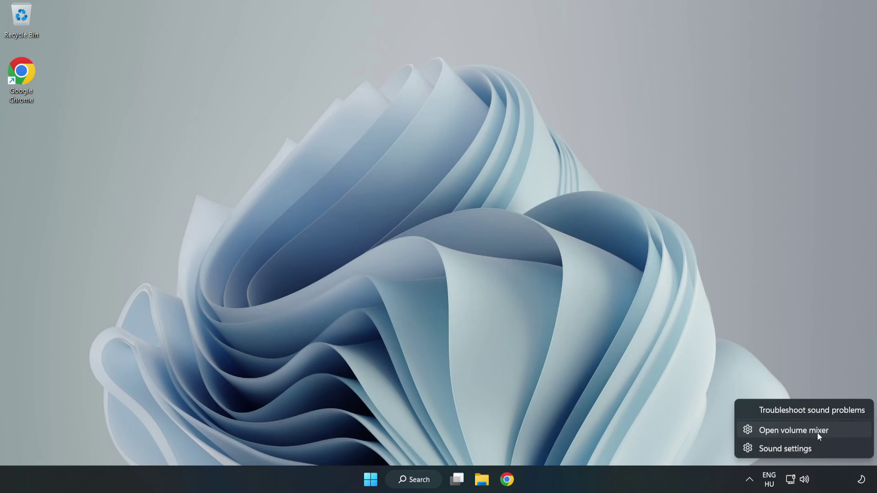
click(842, 434)
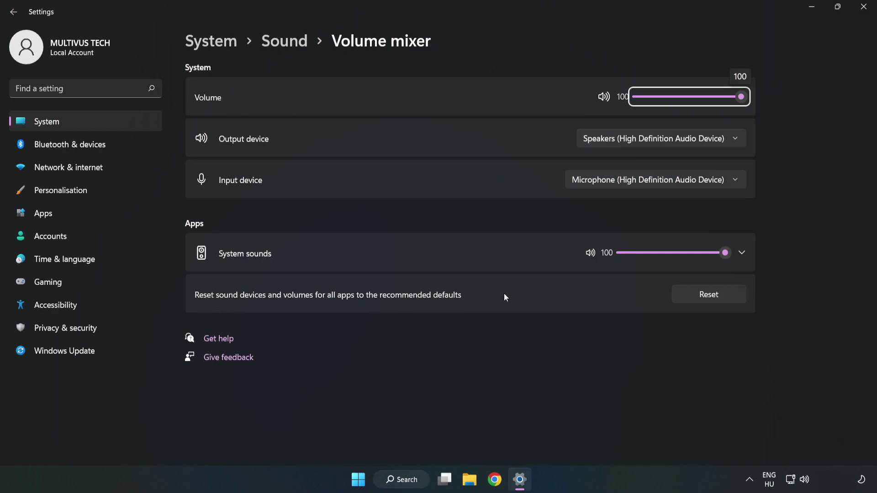
click(719, 301)
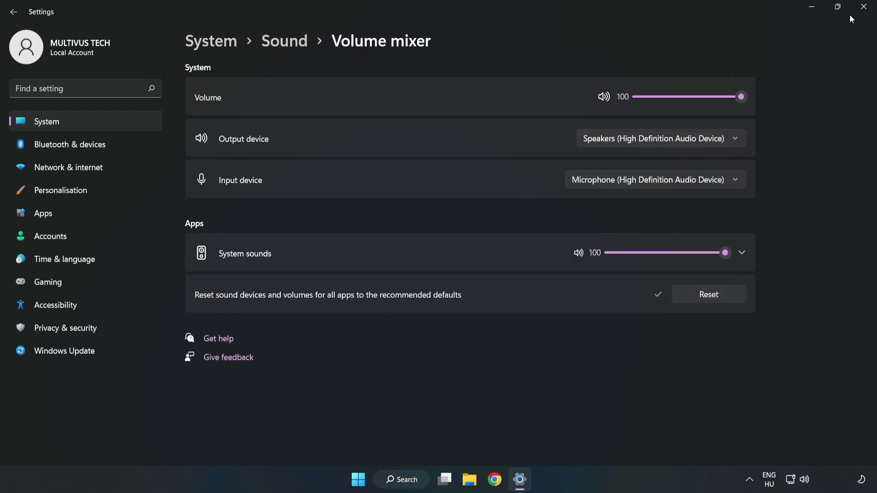
click(862, 13)
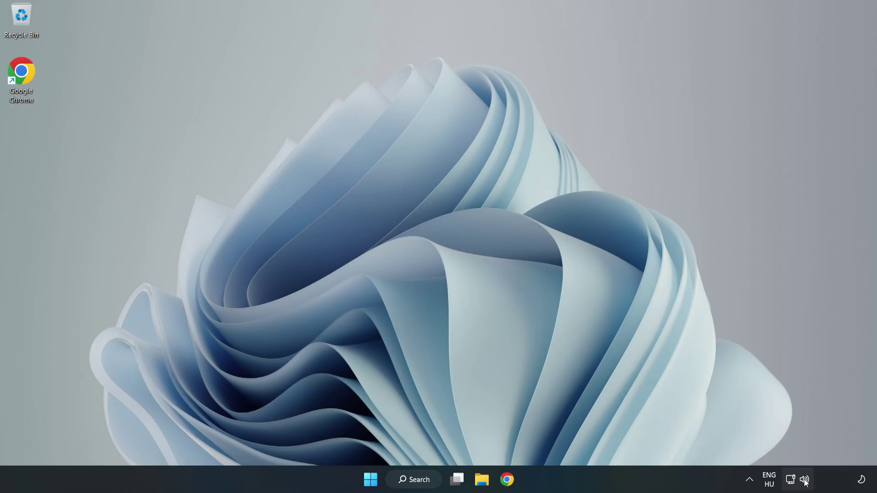
Step: Open System > Sound settings from the speaker tray icon and scroll down to Advanced
right_click(804, 481)
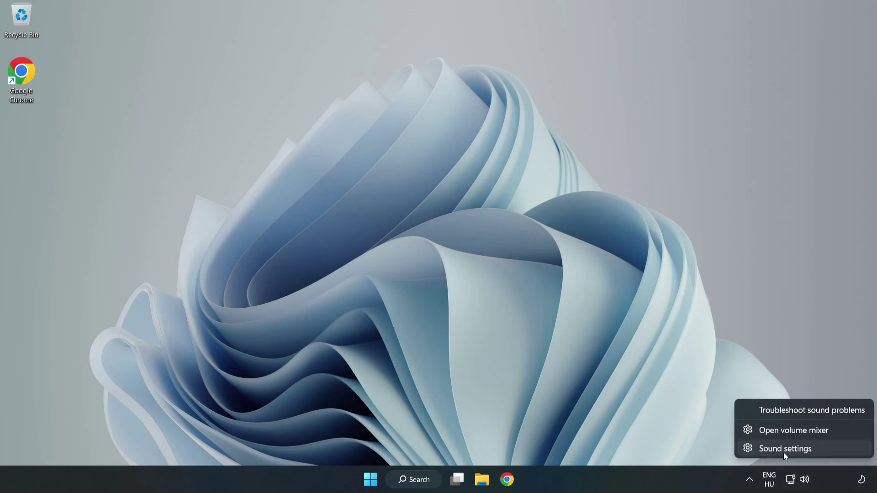
click(817, 454)
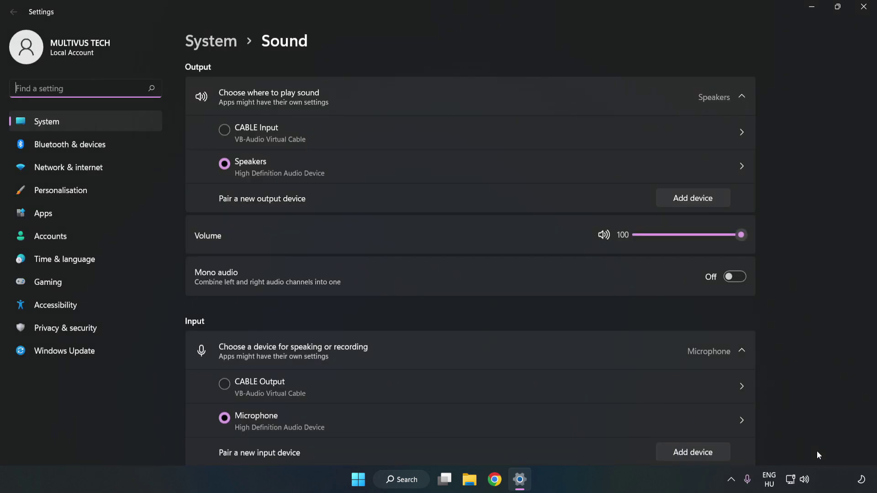
click(742, 236)
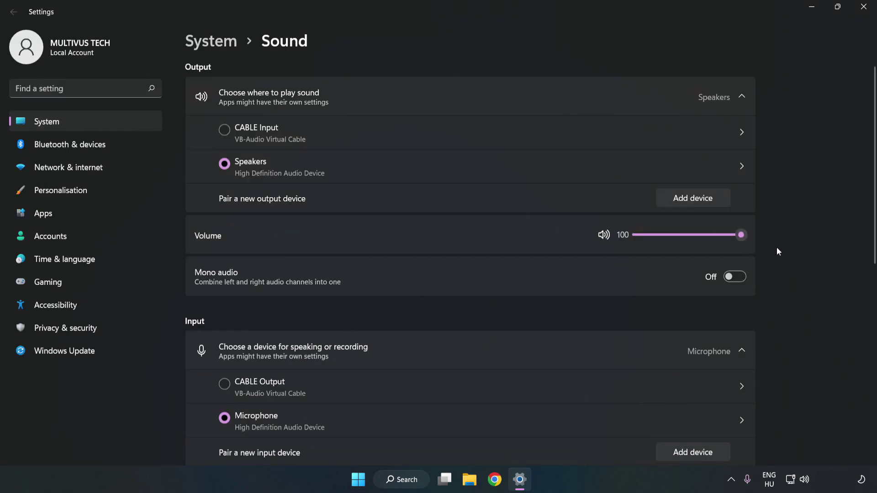
scroll(855, 220, down, 5)
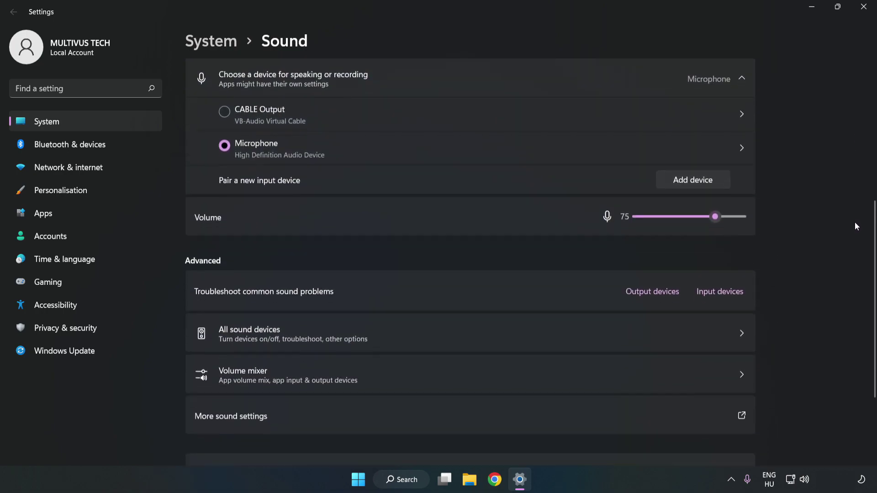
scroll(855, 223, down, 1)
scroll(854, 230, down, 2)
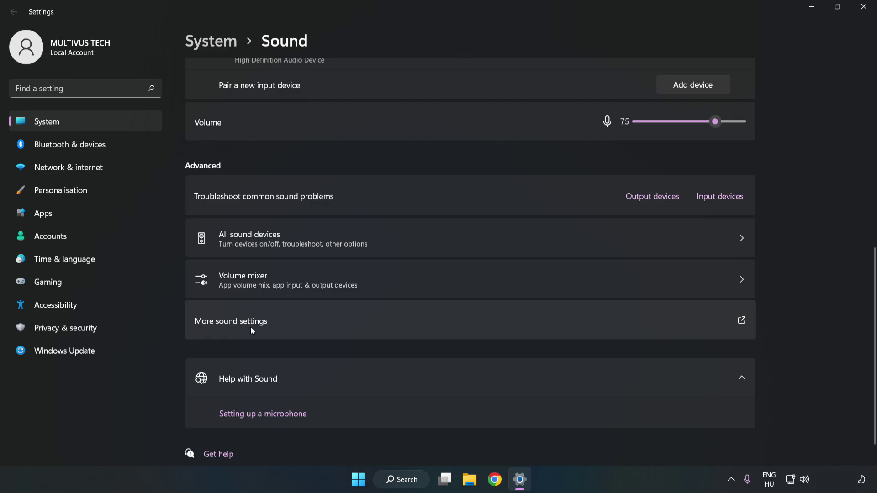
Step: Disable the CABLE Input playback device in the classic Sound control panel, then select Speakers
click(382, 328)
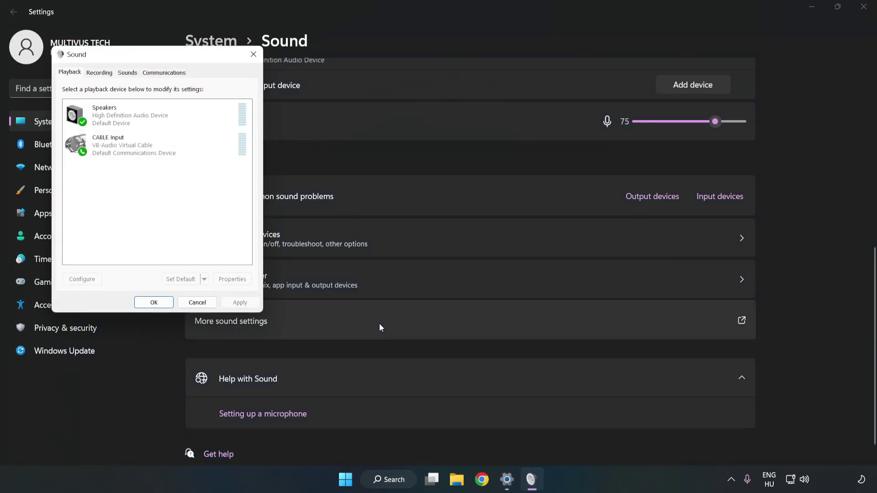
drag(185, 59, 454, 115)
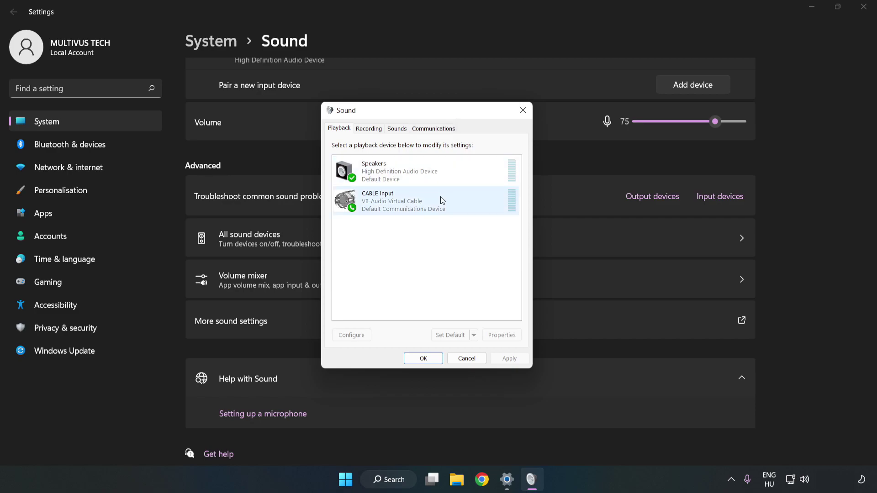
click(349, 201)
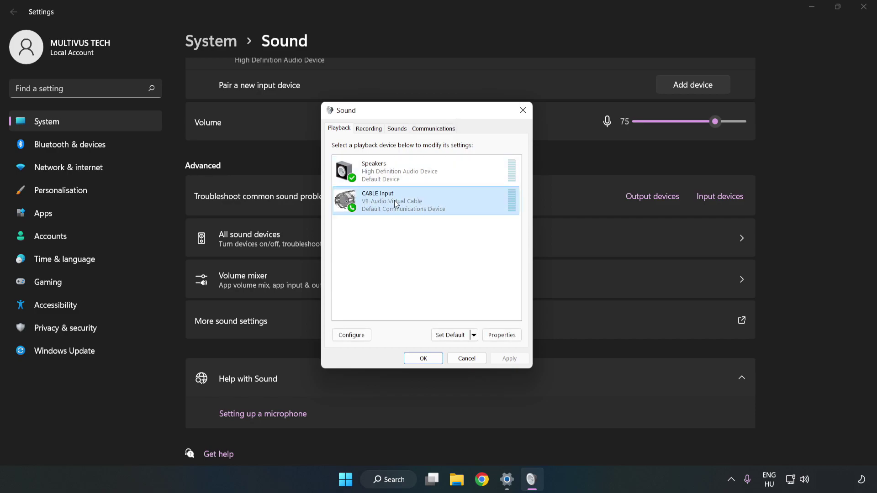
right_click(439, 203)
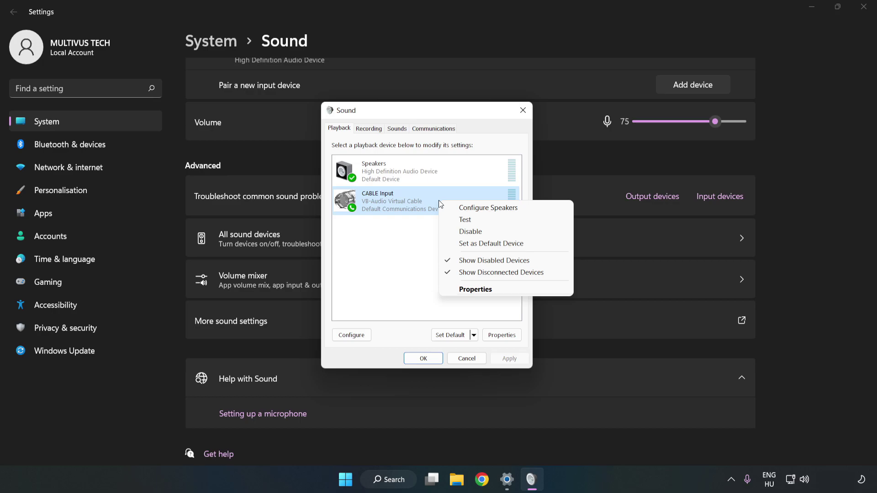
click(491, 237)
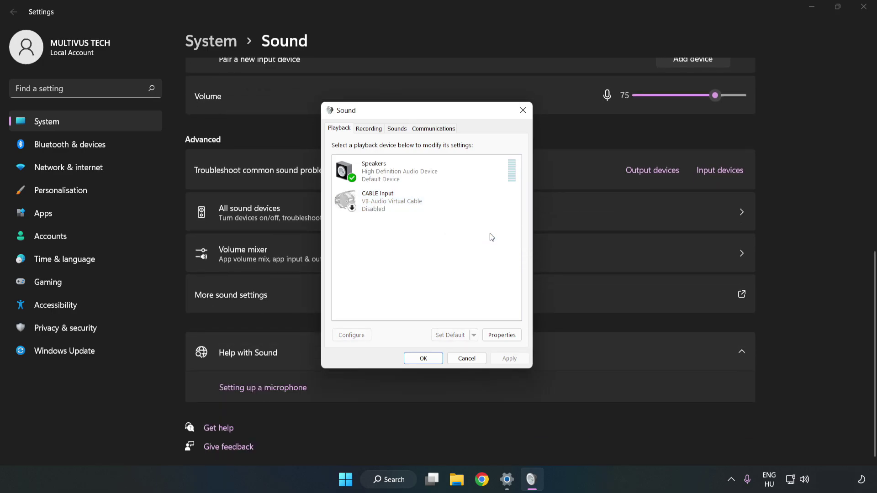
click(377, 183)
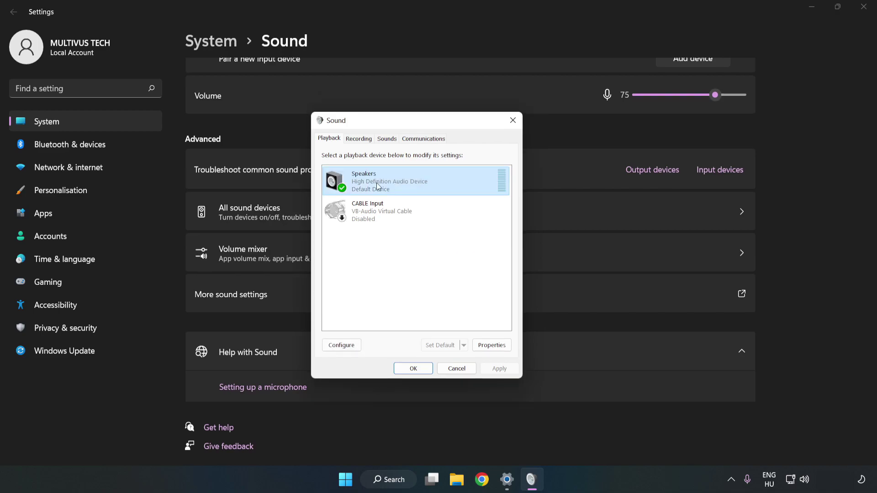
Step: Configure the Speakers as 7.1 Surround, keeping all optional and full-range speakers
right_click(447, 180)
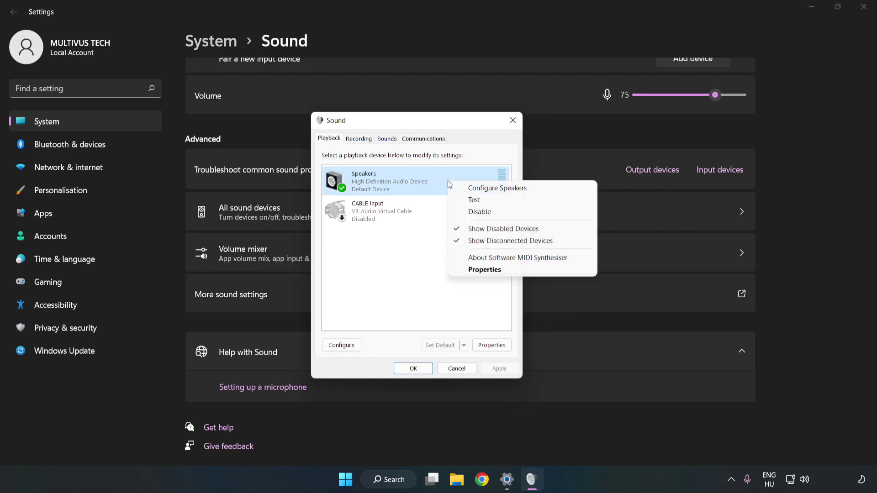
click(499, 191)
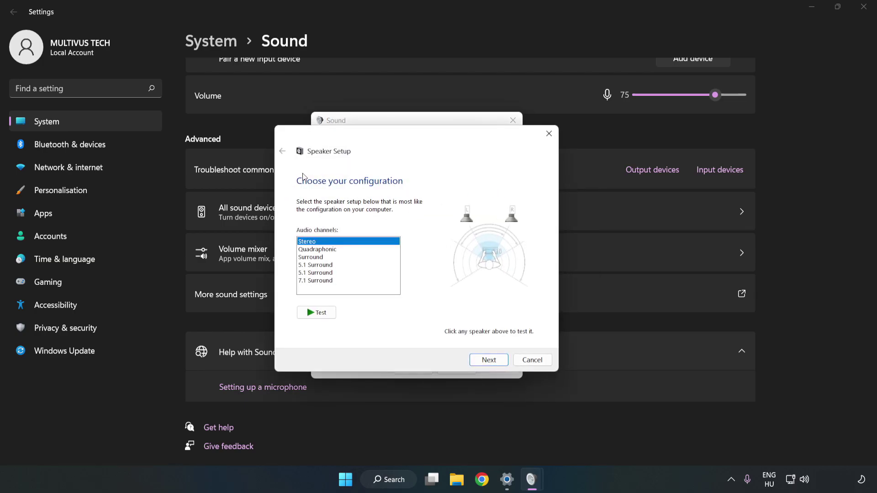
click(322, 250)
click(323, 282)
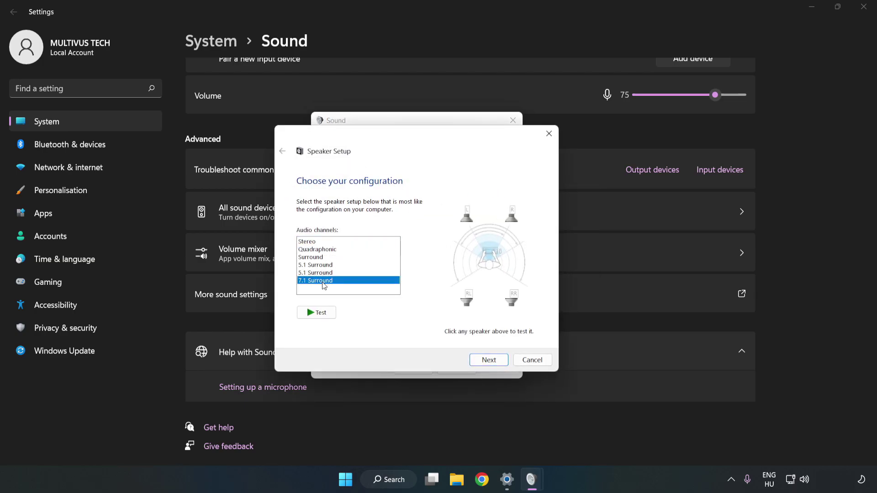
click(488, 360)
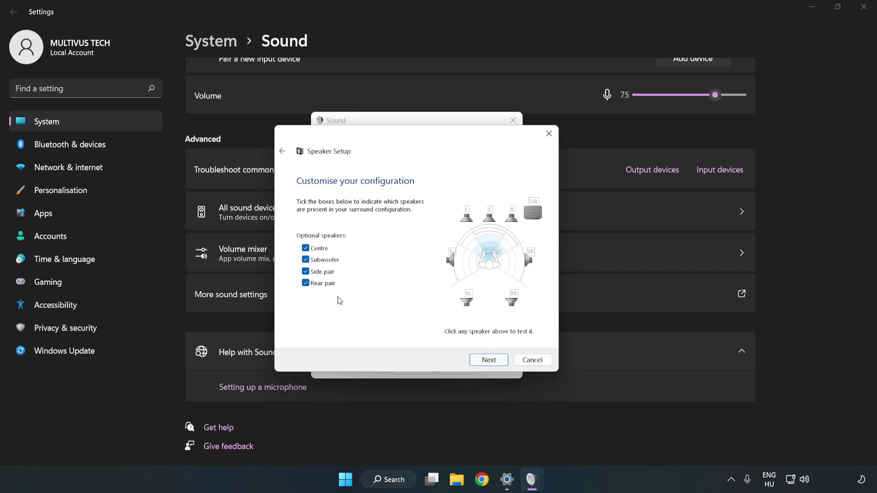
click(485, 359)
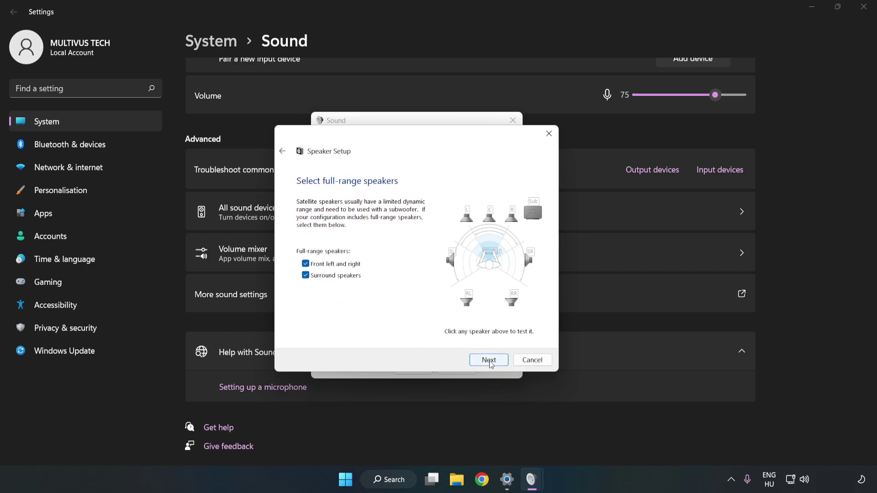
click(488, 360)
click(489, 361)
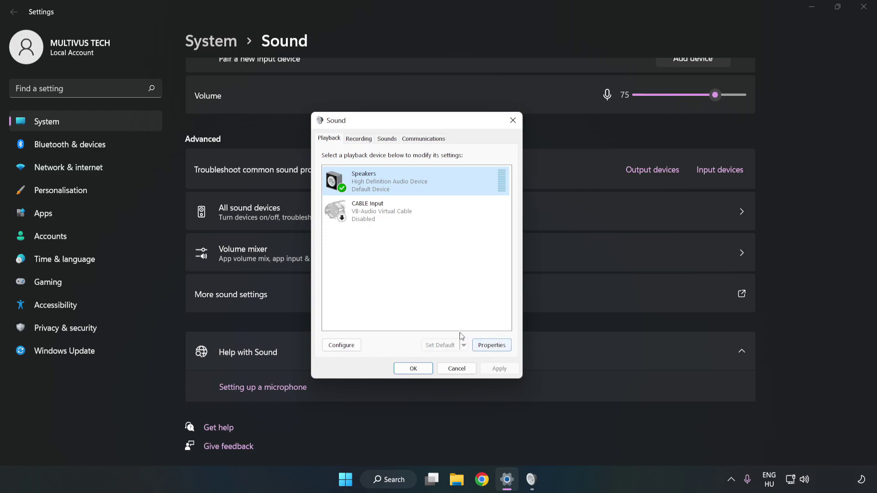
Step: Disable all enhancements in the Speakers Properties
click(498, 350)
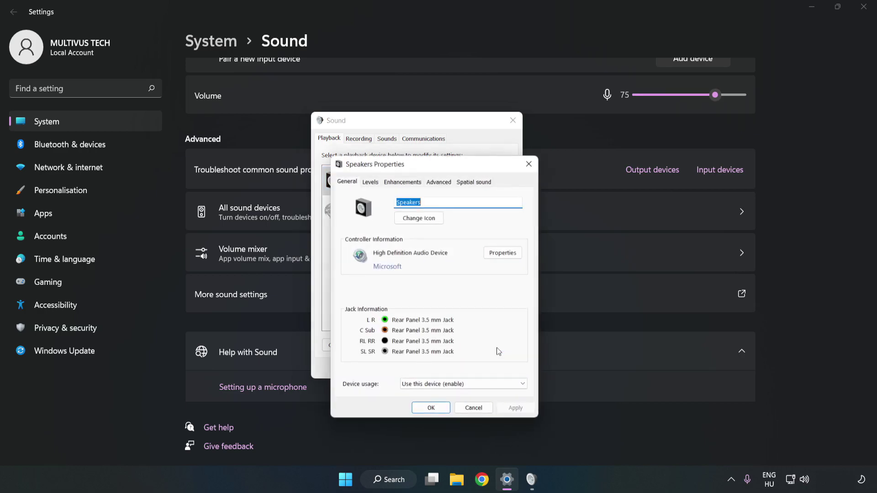
drag(420, 132, 416, 125)
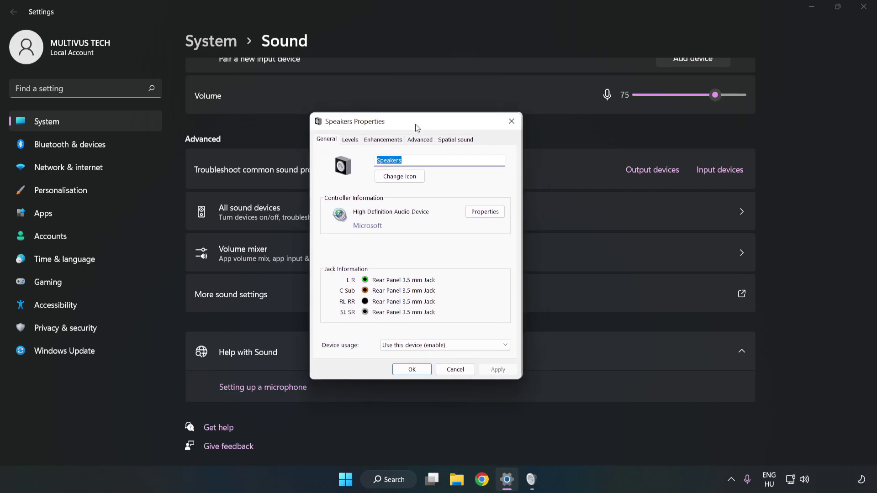
click(382, 140)
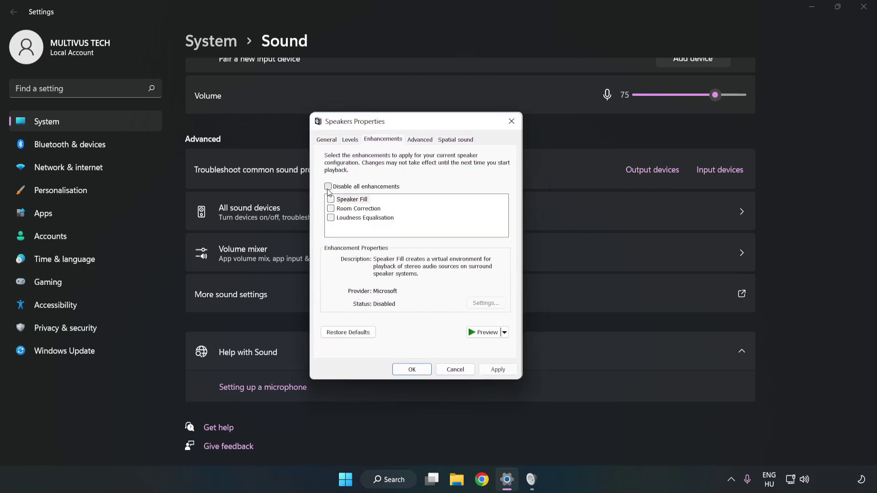
click(328, 186)
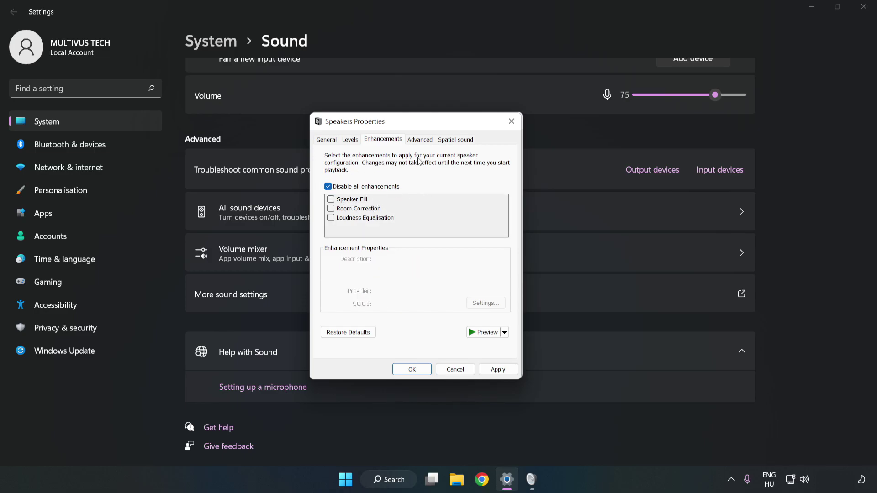
Step: Set the default format to 16 bit, 48000 Hz (DVD Quality) and apply the changes
click(420, 140)
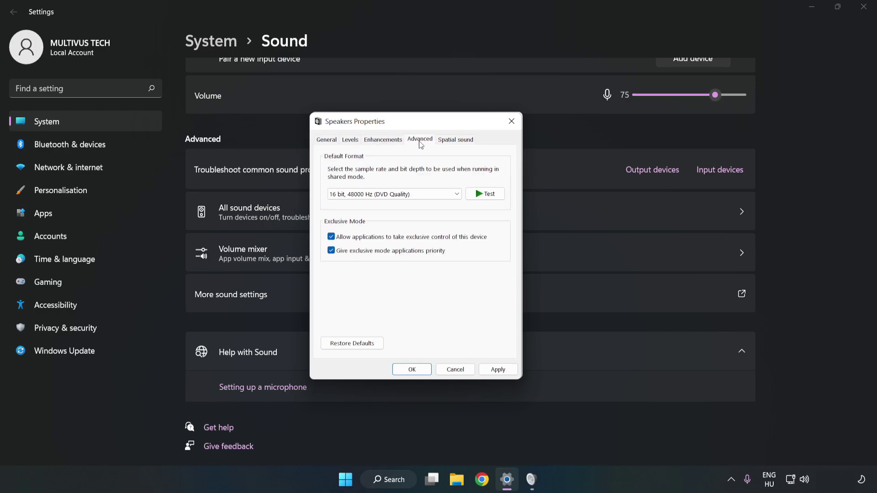
click(422, 196)
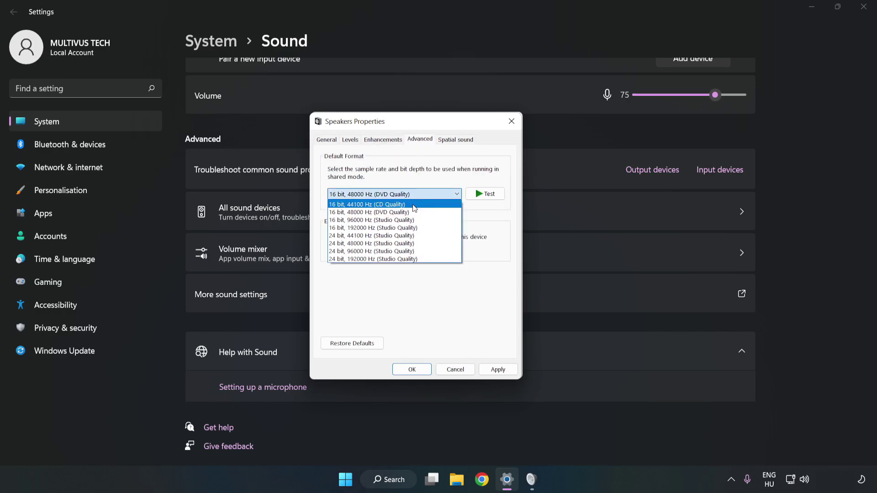
click(408, 212)
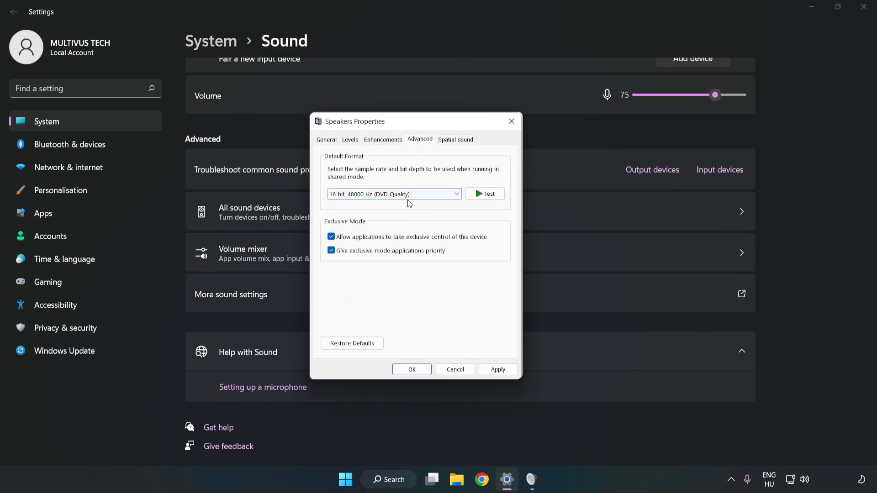
click(500, 369)
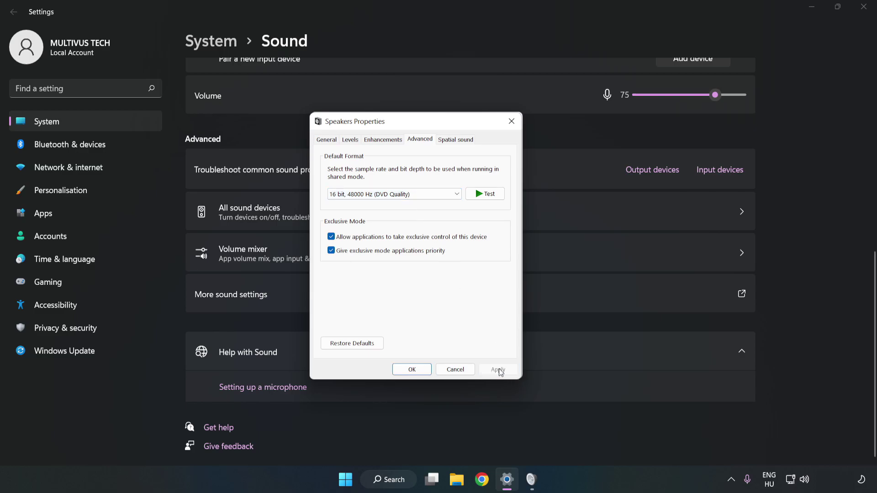
Step: Close the Speakers Properties, Sound dialog and Settings window, then open the Start power options
click(412, 370)
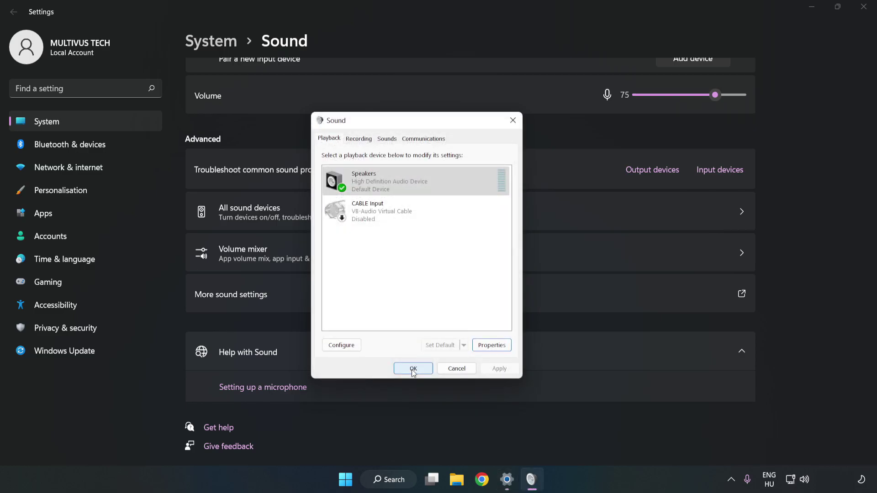
click(412, 369)
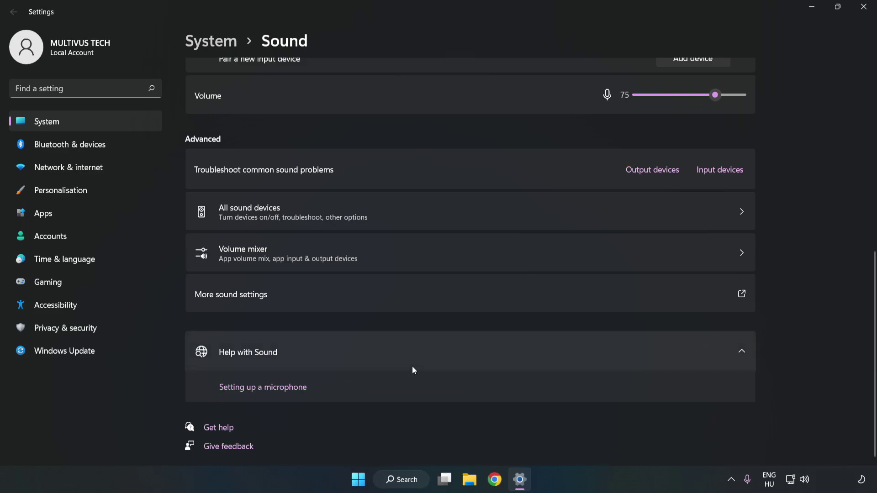
click(863, 6)
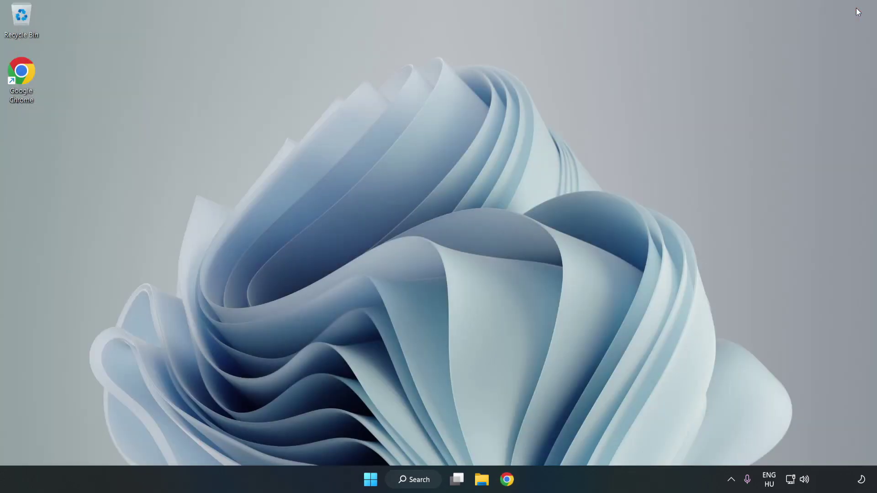
click(370, 480)
click(581, 441)
Step: Search for 'device manager' in Windows search and open Device Manager
click(431, 482)
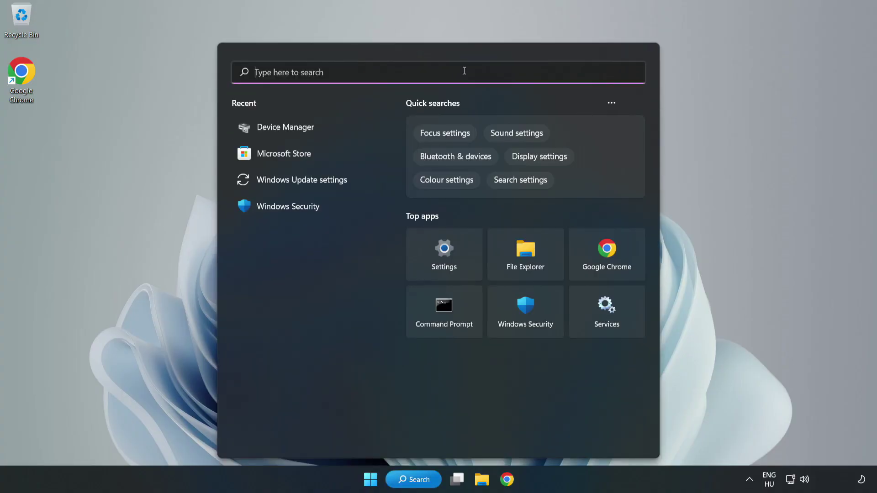
text(device mag)
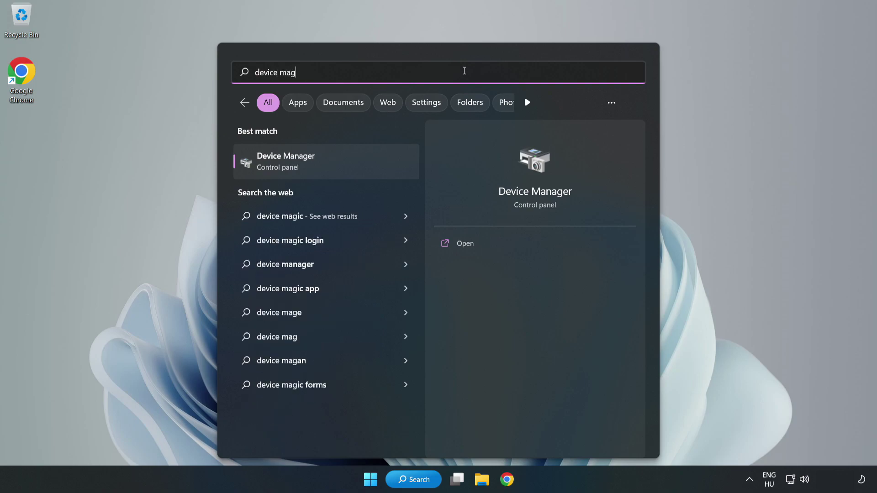
key(BackSpace)
text(nager)
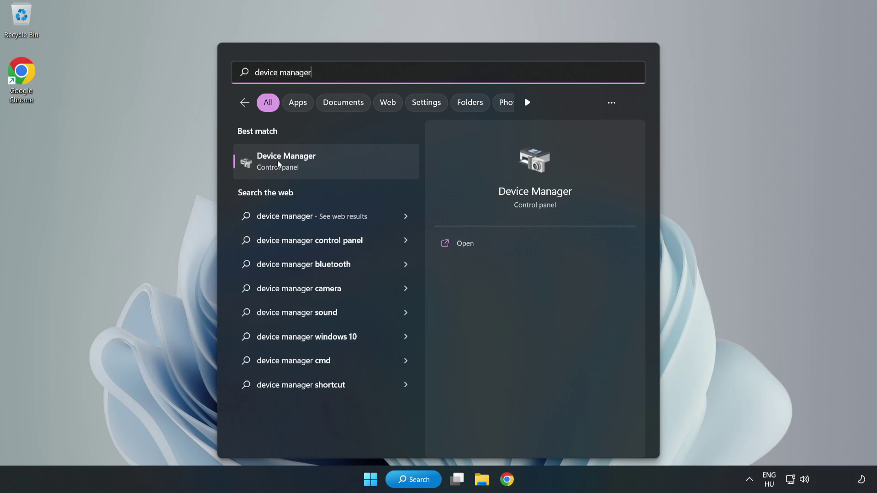
click(340, 161)
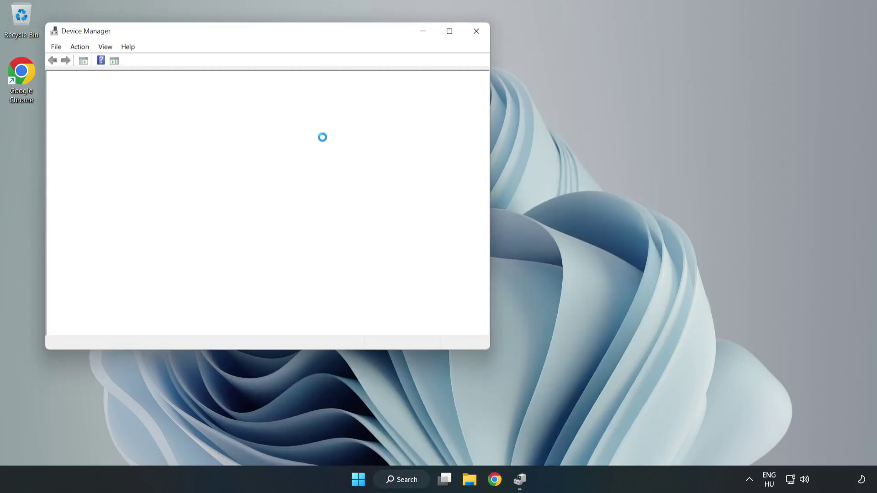
Step: Expand Sound, video and game controllers and open the High Definition Audio Device context menu
drag(245, 31, 396, 68)
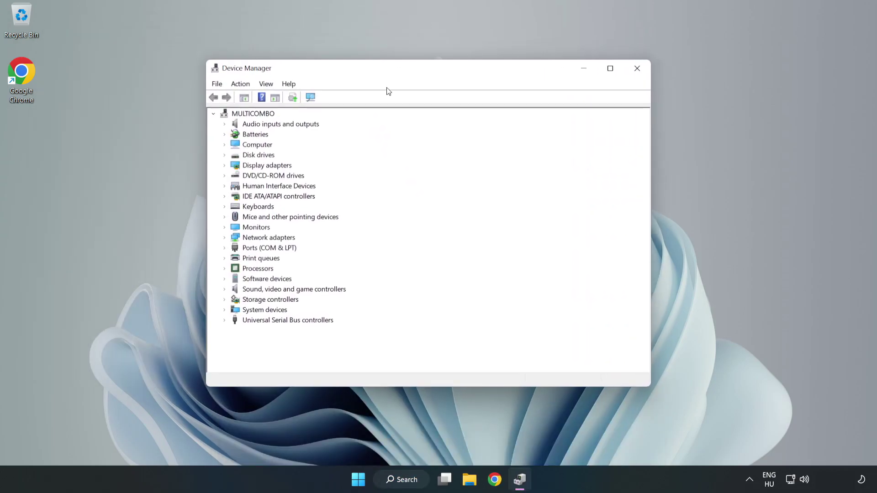
click(248, 293)
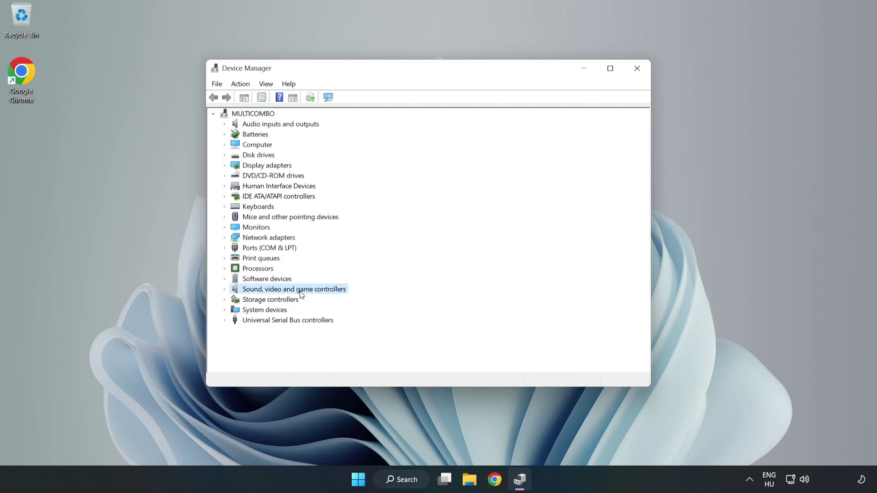
click(224, 290)
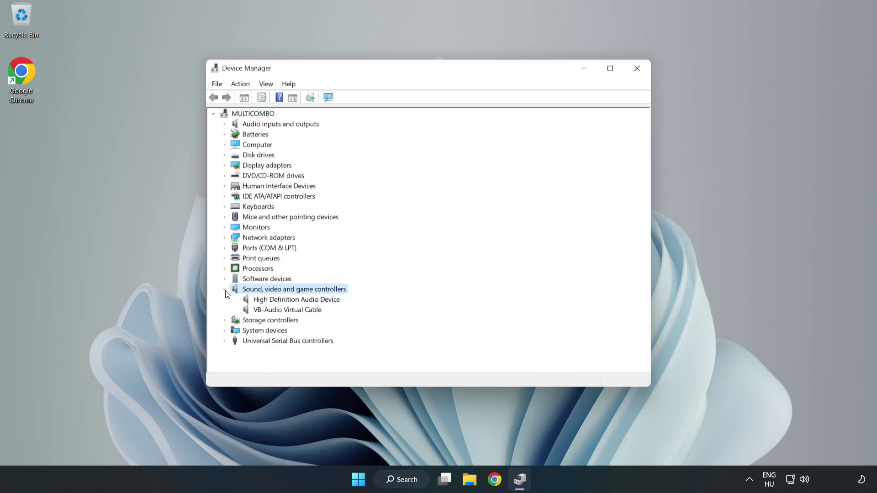
click(270, 301)
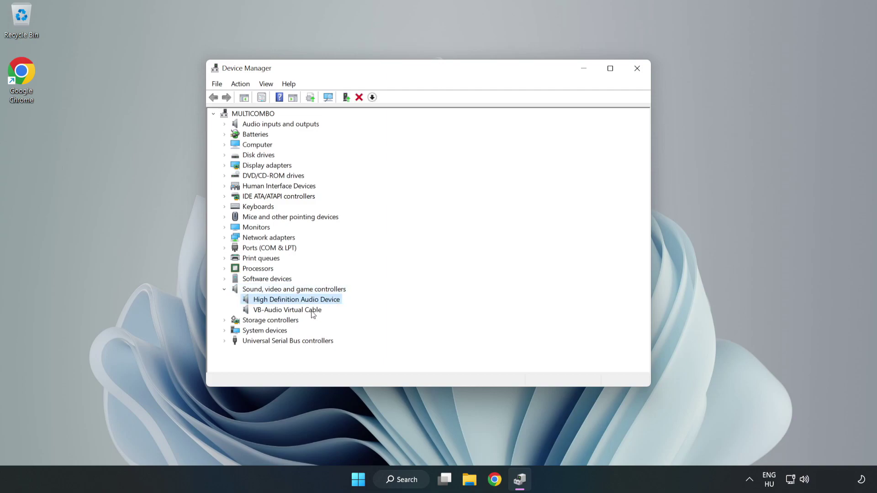
right_click(325, 302)
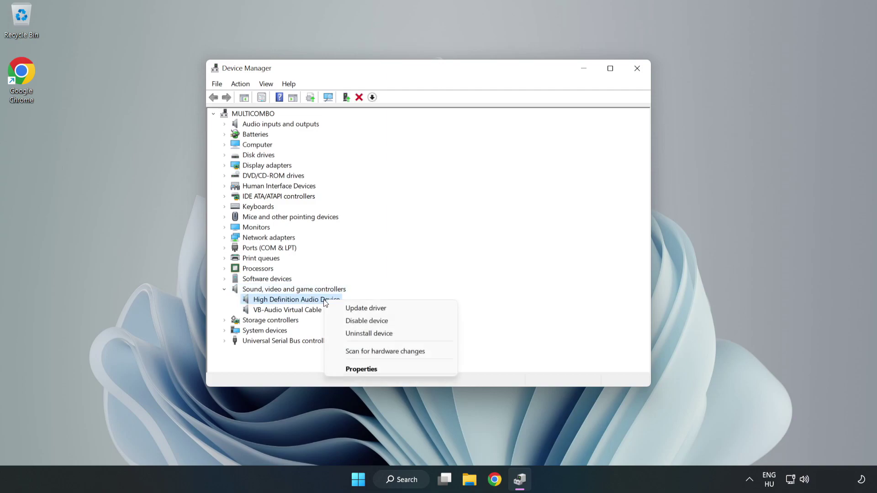
Step: Reinstall the High Definition Audio Device driver from the compatible list, accepting the warning
click(399, 310)
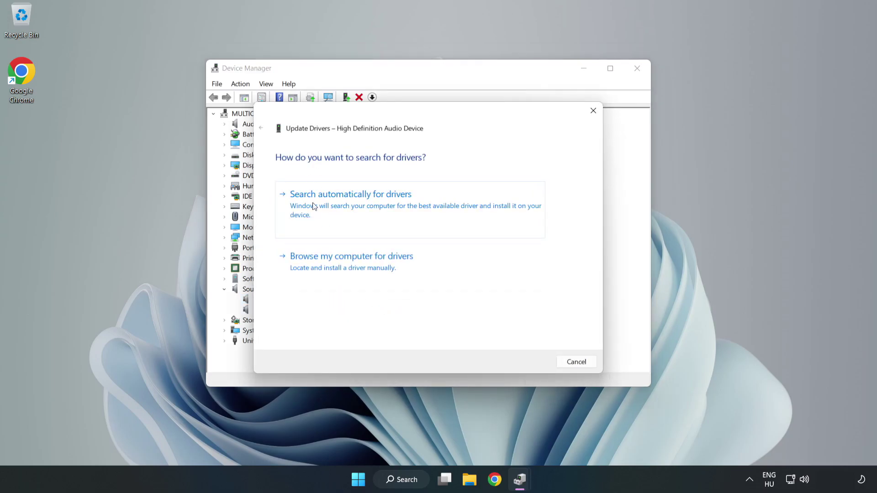
click(382, 268)
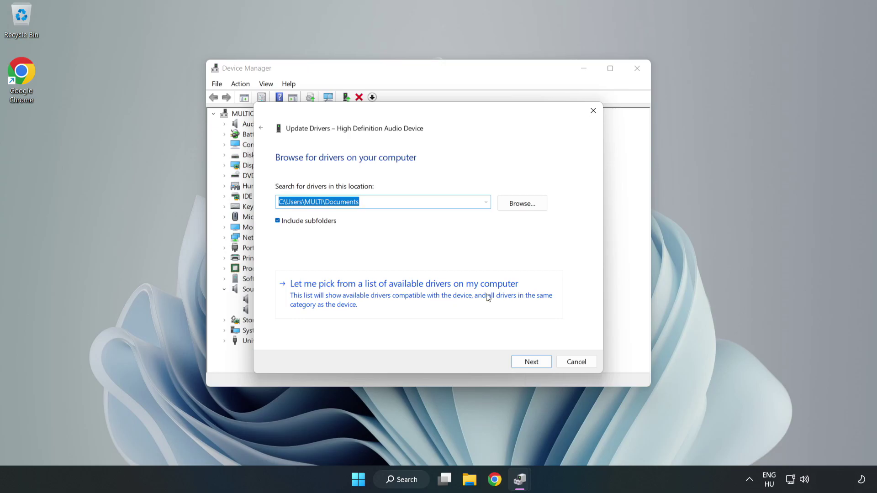
click(457, 300)
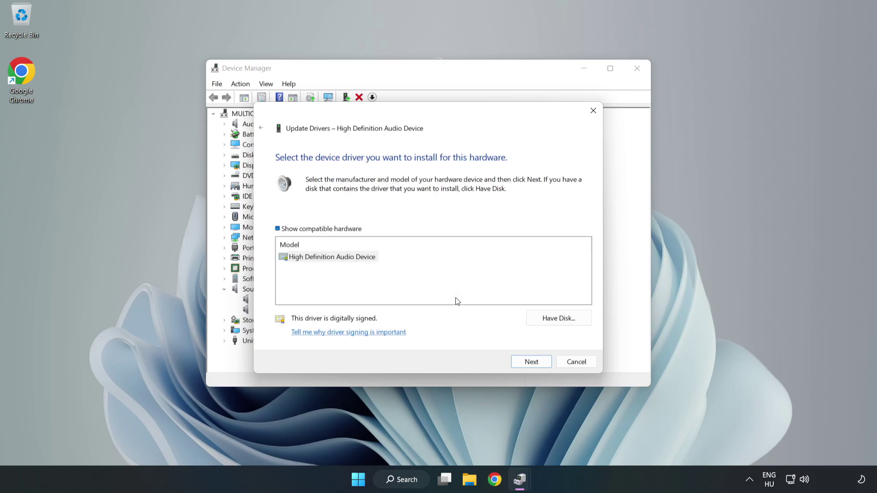
click(293, 260)
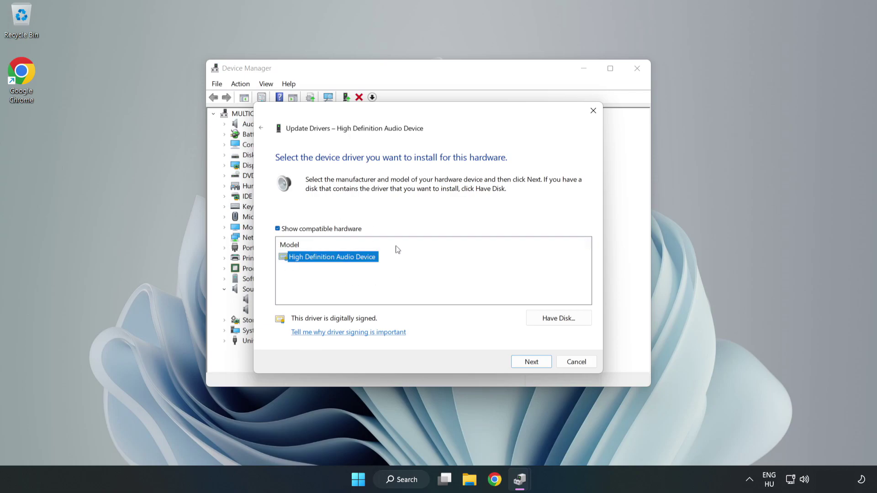
click(532, 363)
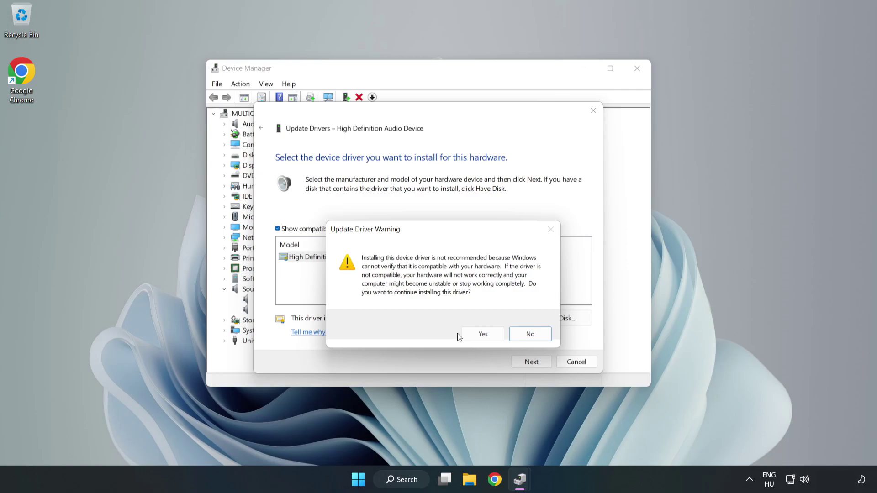
click(486, 336)
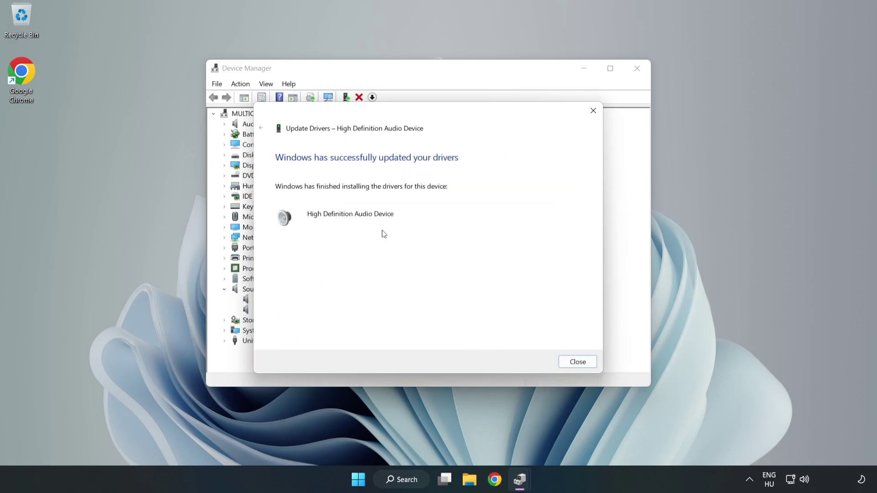
click(577, 362)
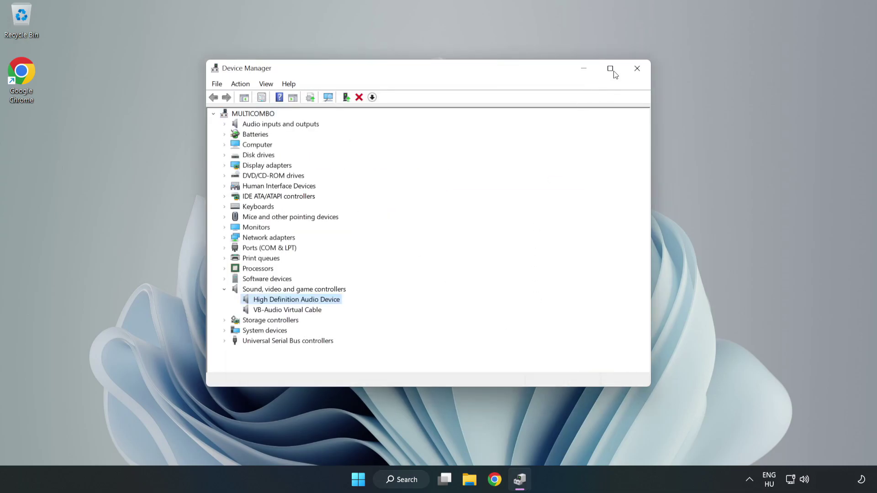
Step: Close Device Manager and bring up the Start menu
click(636, 69)
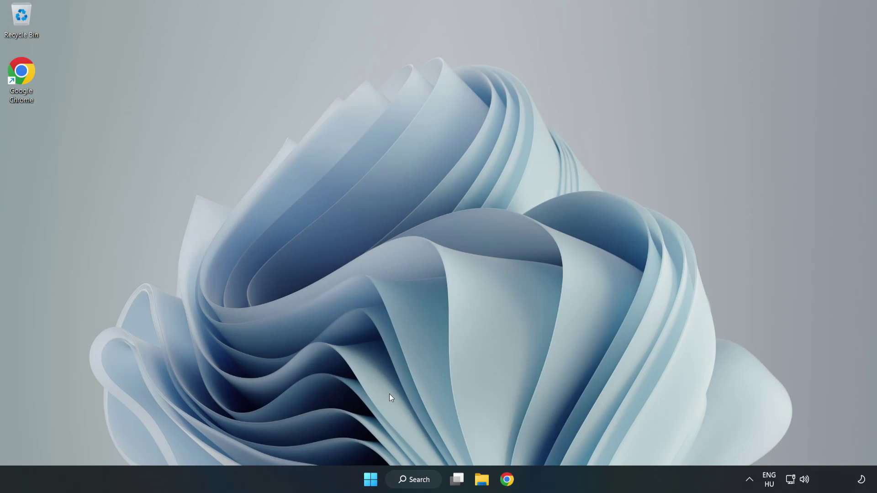
click(370, 479)
Step: Launch the Troubleshoot sound problems option from the taskbar speaker icon
right_click(805, 480)
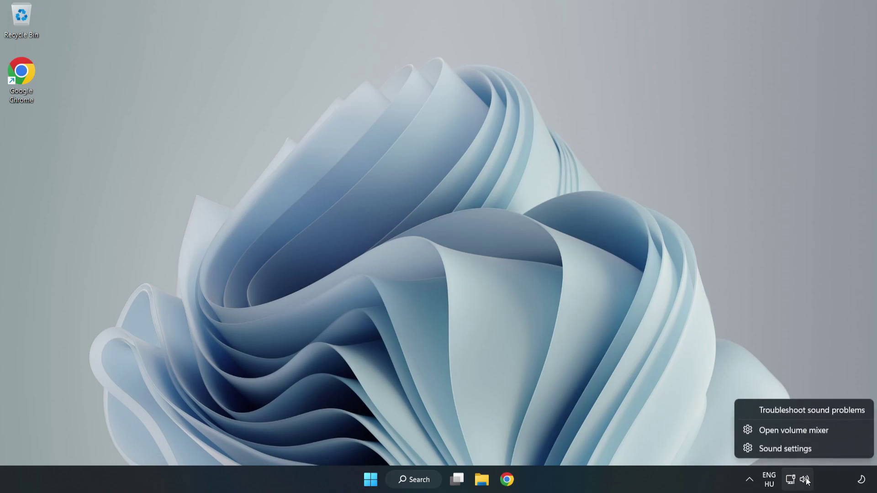
click(792, 410)
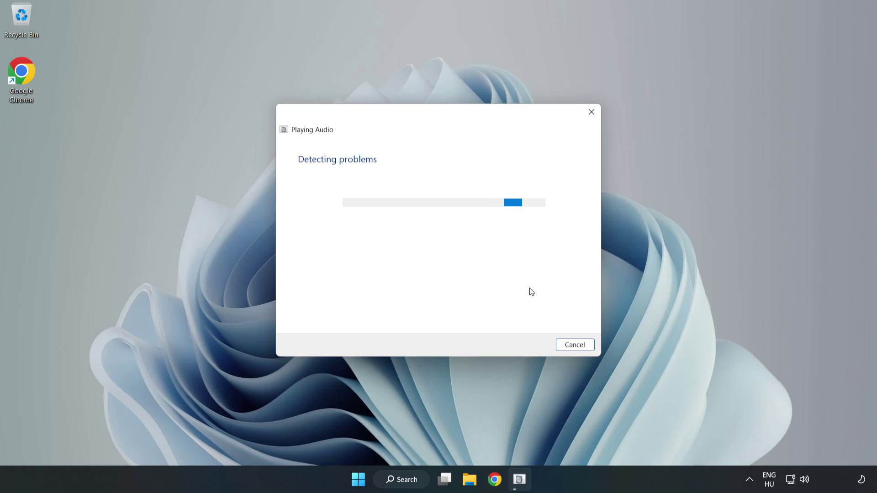